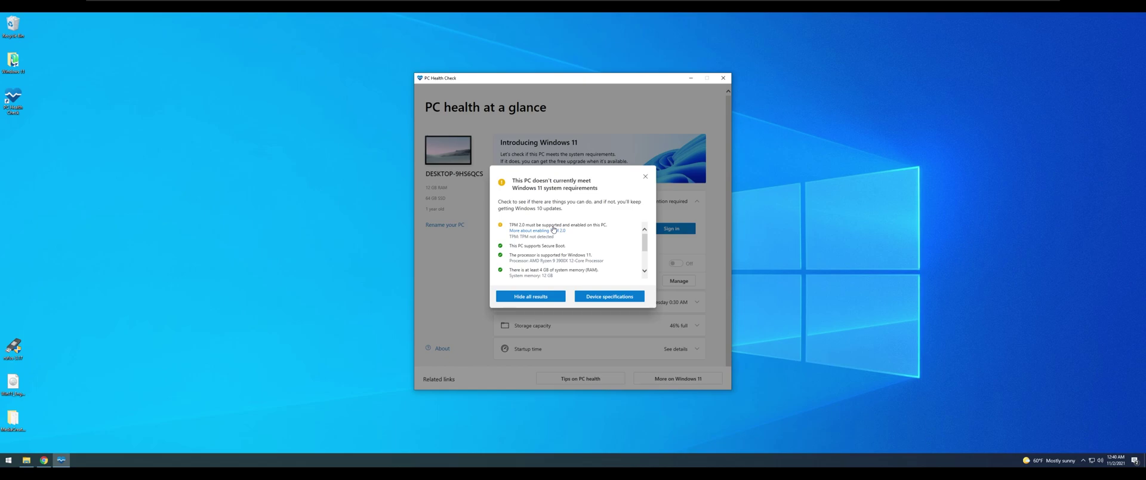
Close PC Health Check and download its installer from the Upgrade to the New Windows 11 OS page linked in the Windows 11 folder
{"action": "left_click", "coordinate": [726, 78]}
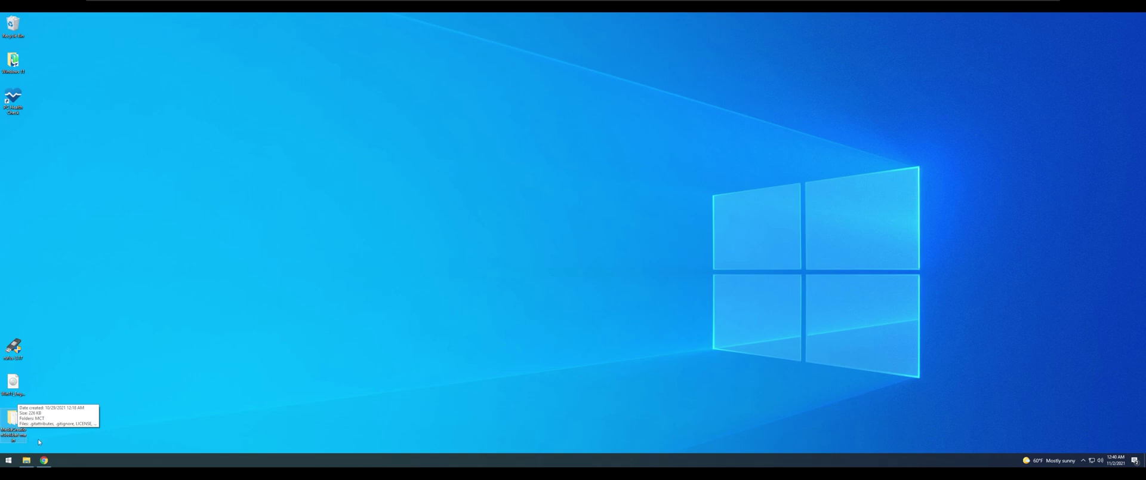
{"action": "left_click", "coordinate": [13, 425]}
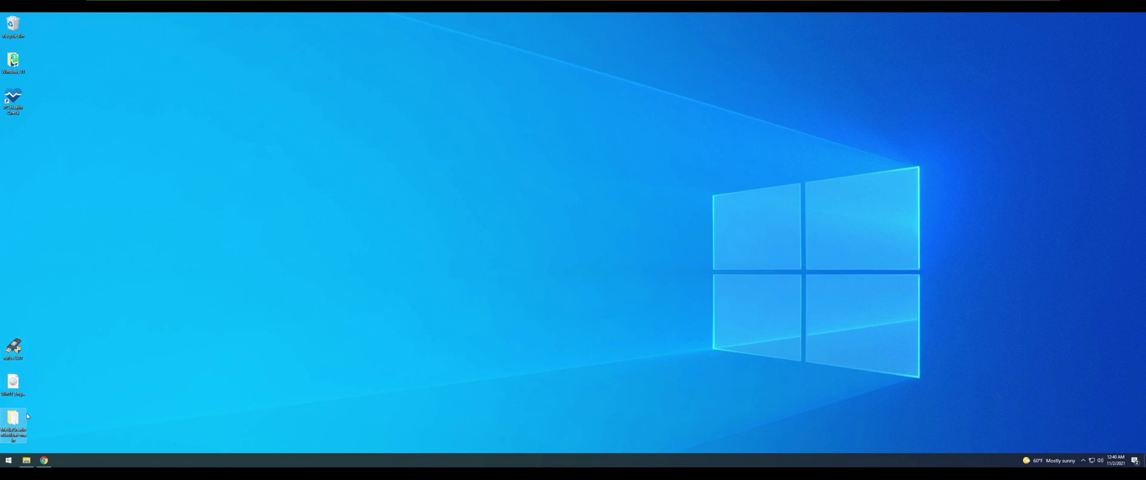
{"action": "double_click", "coordinate": [14, 61]}
{"action": "left_click", "coordinate": [106, 183]}
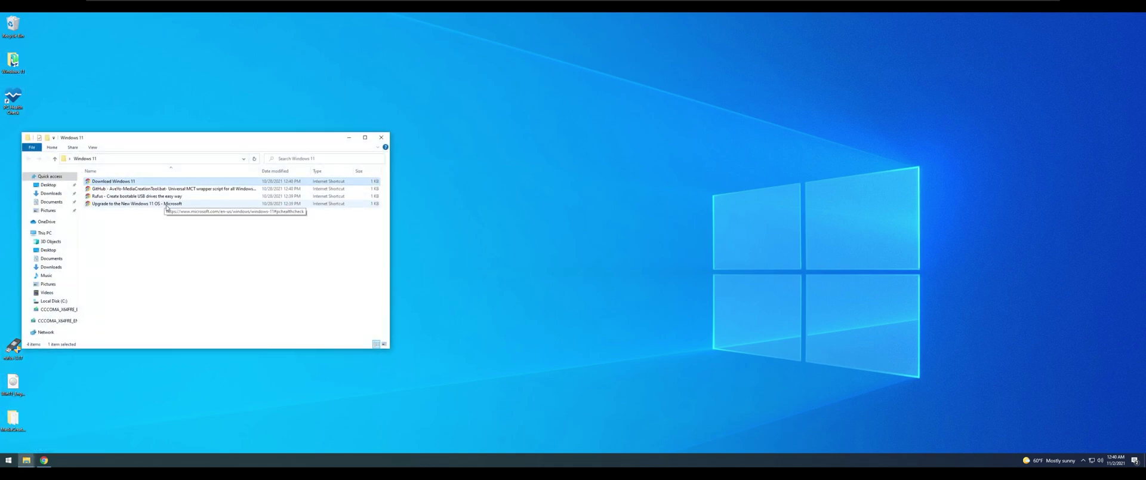
{"action": "double_click", "coordinate": [114, 182]}
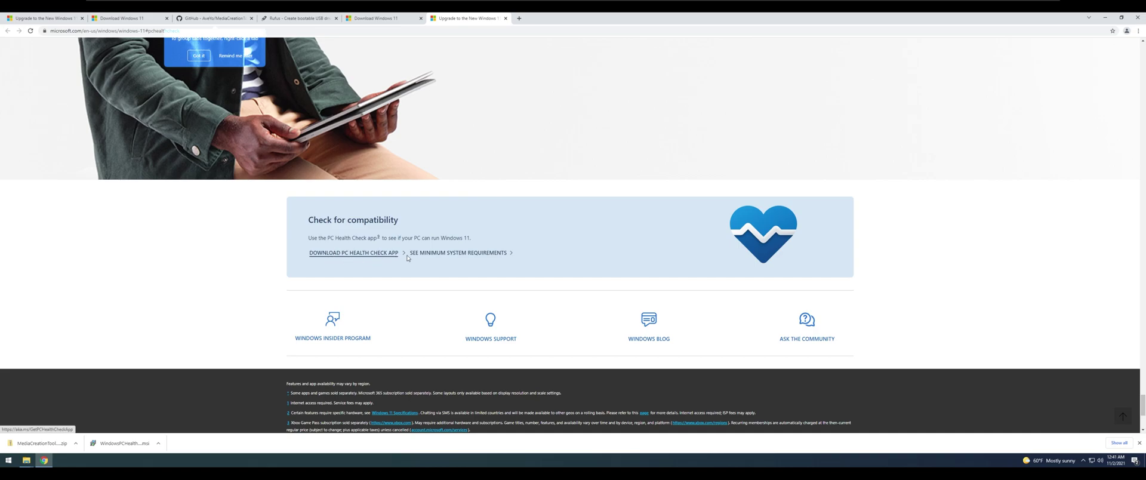
{"action": "left_click", "coordinate": [362, 253]}
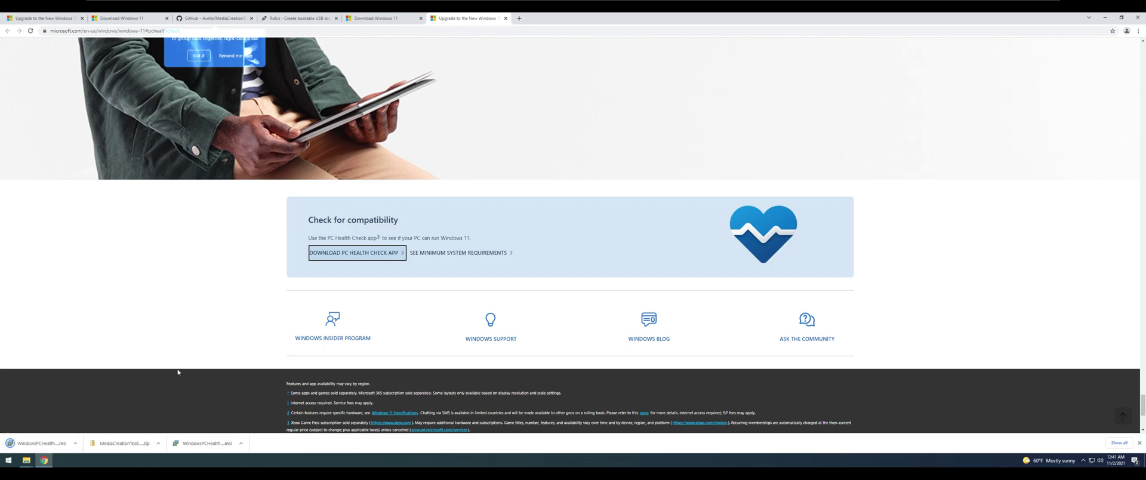
{"action": "left_click", "coordinate": [1105, 17]}
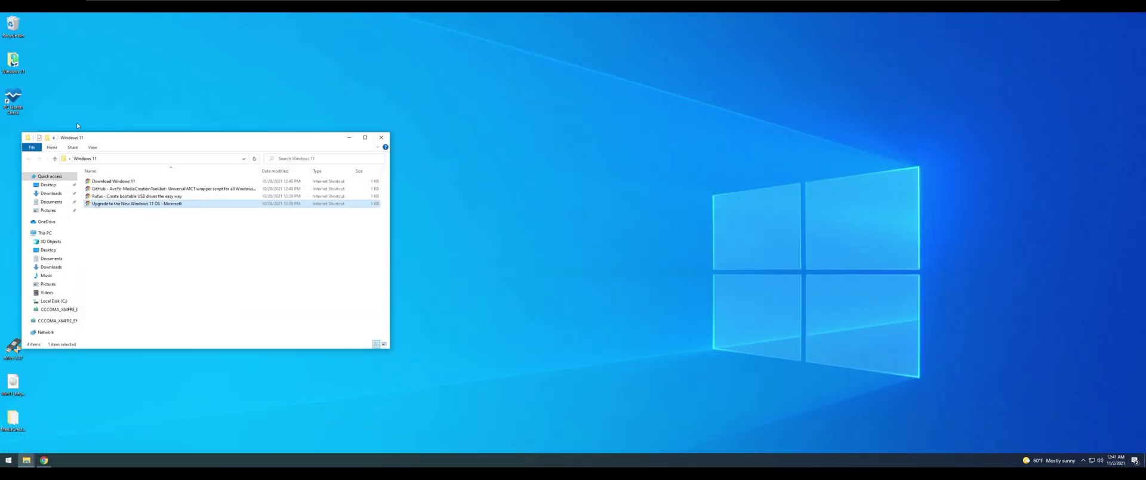
Run the Windows 11 compatibility check in PC Health Check, review all results including the TPM 2.0 and processor entries, and close the app
{"action": "double_click", "coordinate": [9, 111]}
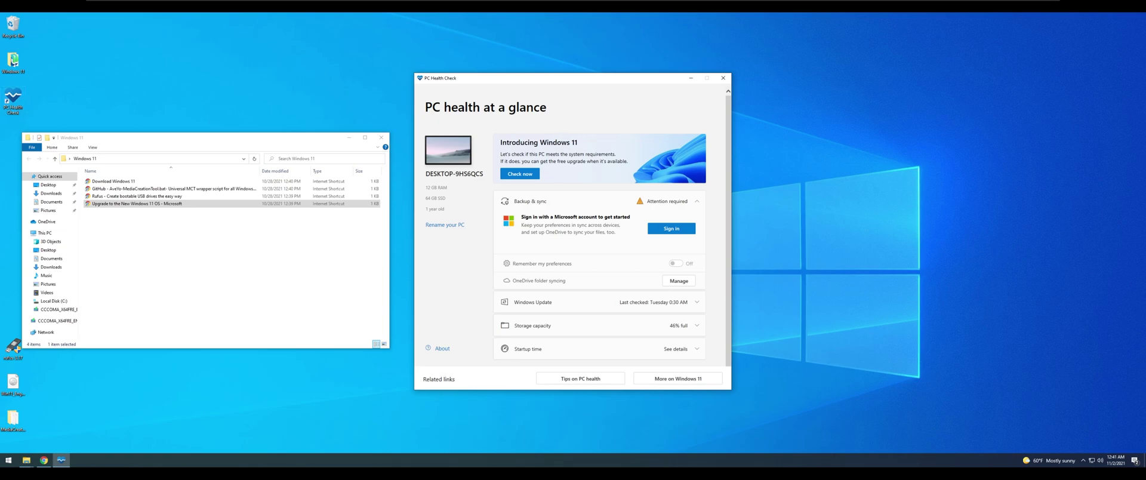
{"action": "left_click", "coordinate": [532, 175]}
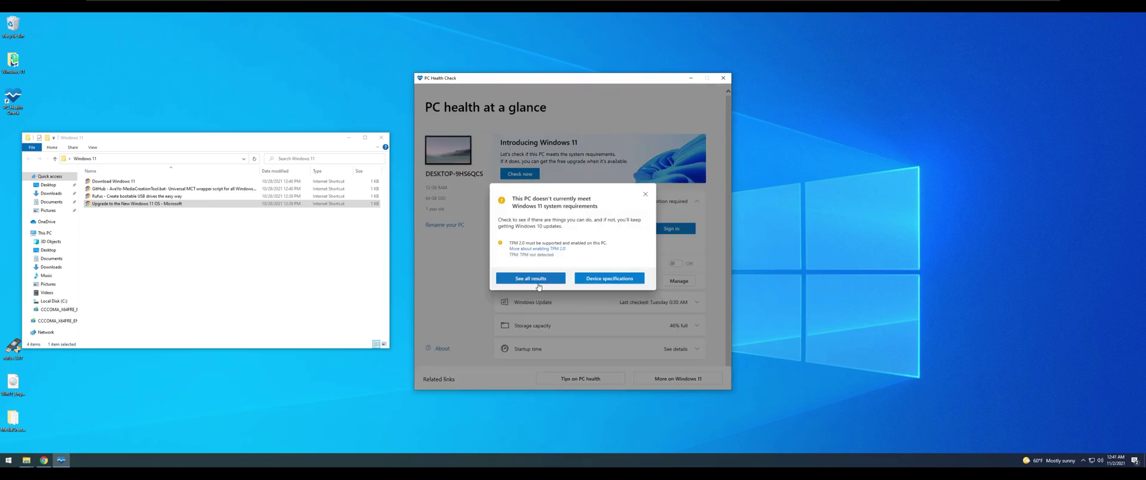
{"action": "left_click", "coordinate": [537, 279]}
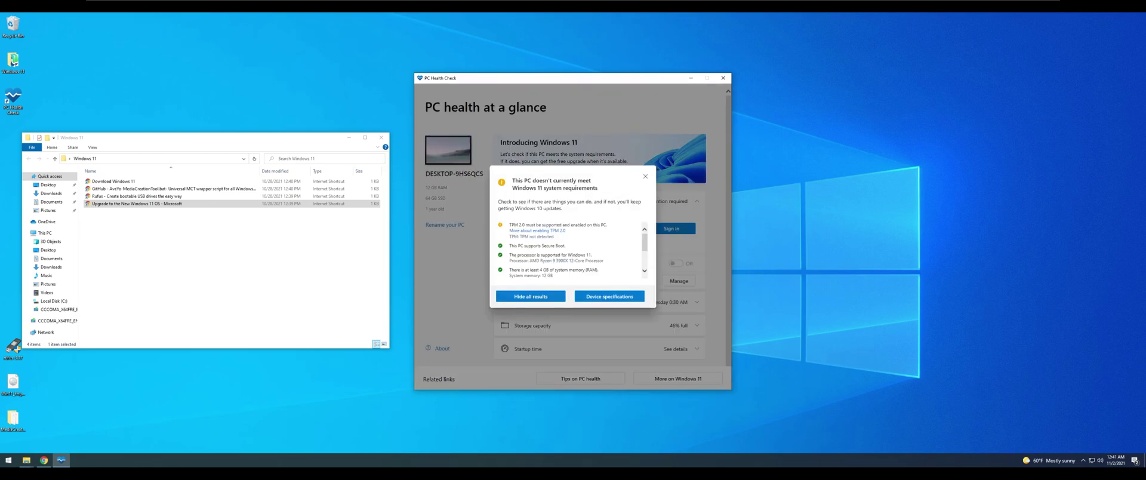
{"action": "left_click_drag", "start_coordinate": [509, 255], "coordinate": [586, 255]}
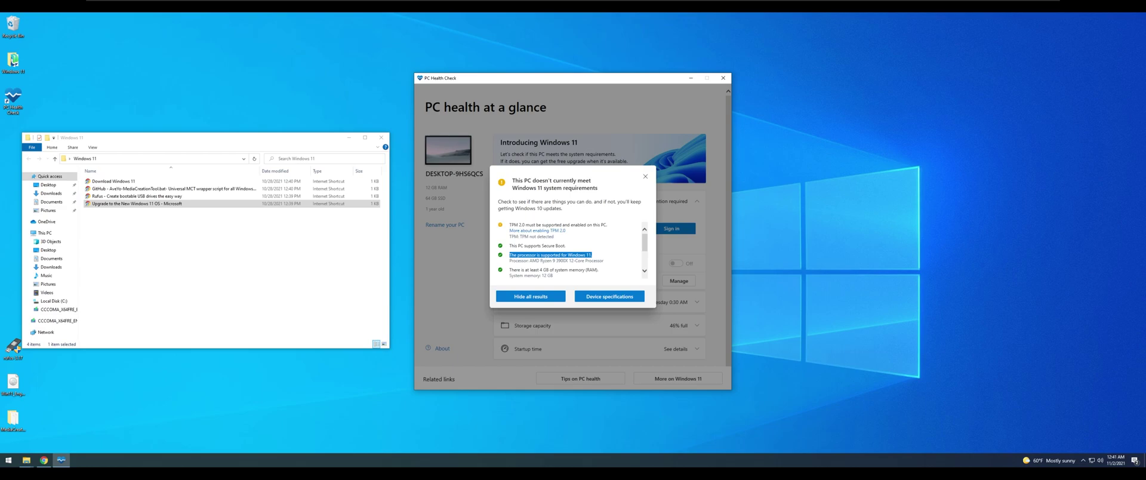
{"action": "left_click_drag", "start_coordinate": [509, 225], "coordinate": [584, 227]}
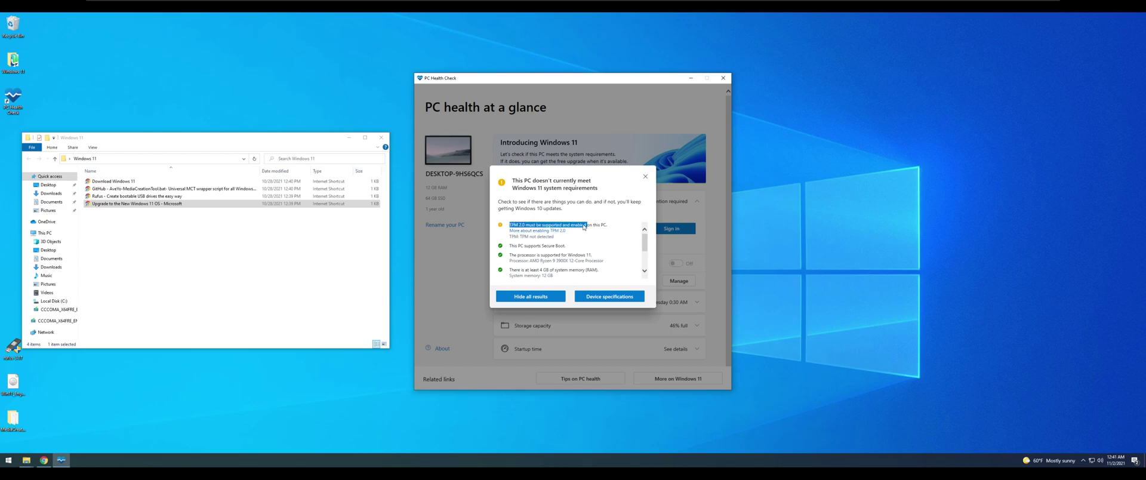
{"action": "left_click", "coordinate": [600, 222]}
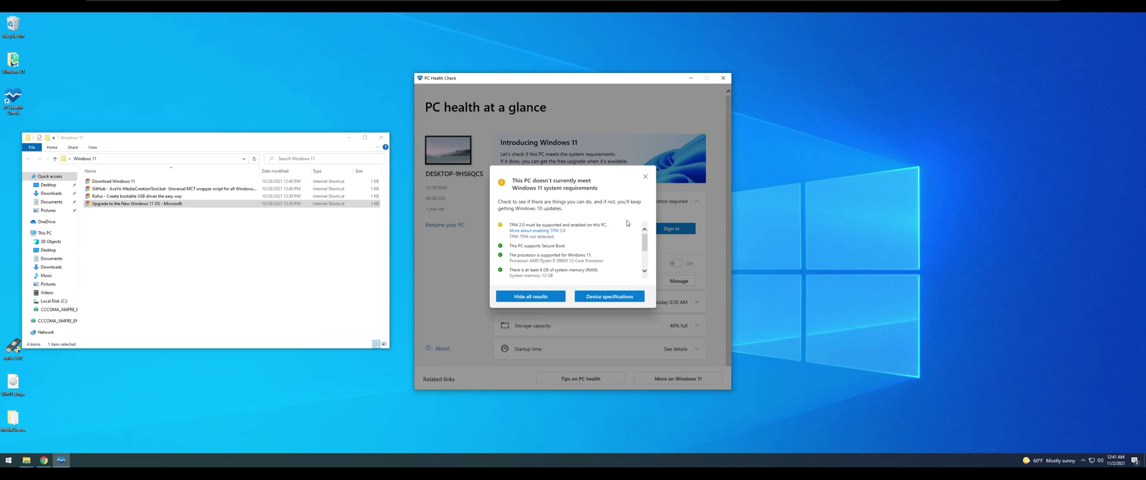
{"action": "left_click", "coordinate": [646, 177]}
{"action": "left_click", "coordinate": [723, 78]}
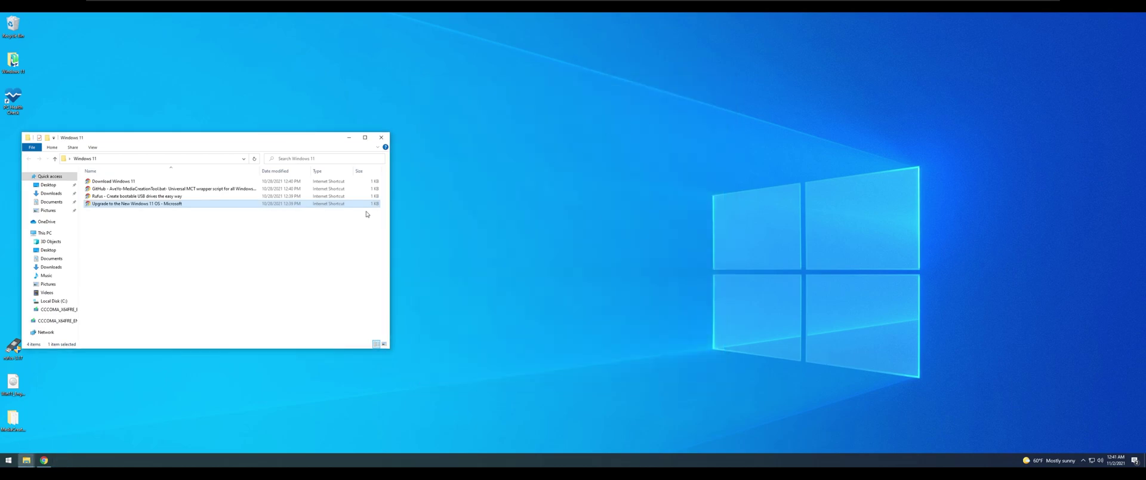
Open the MediaCreationTool.bat GitHub page from the Windows 11 folder and show the repository's ZIP download option
{"action": "left_click_drag", "start_coordinate": [188, 139], "coordinate": [257, 115]}
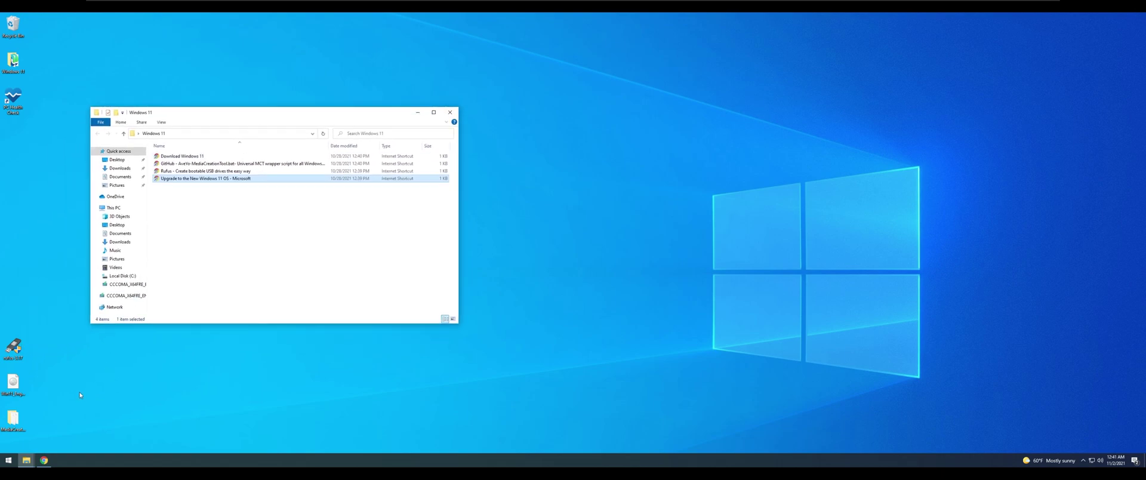
{"action": "left_click", "coordinate": [16, 425]}
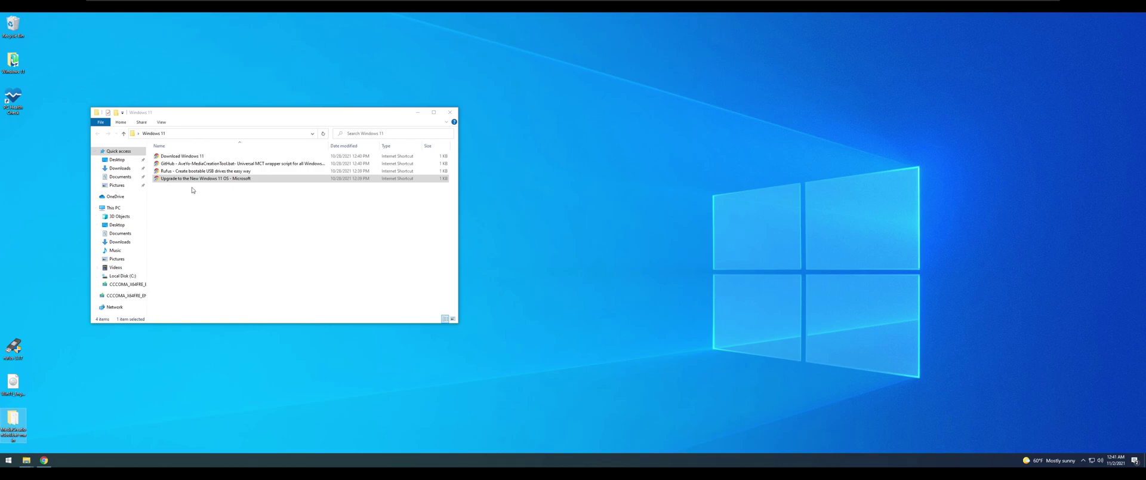
{"action": "double_click", "coordinate": [196, 164]}
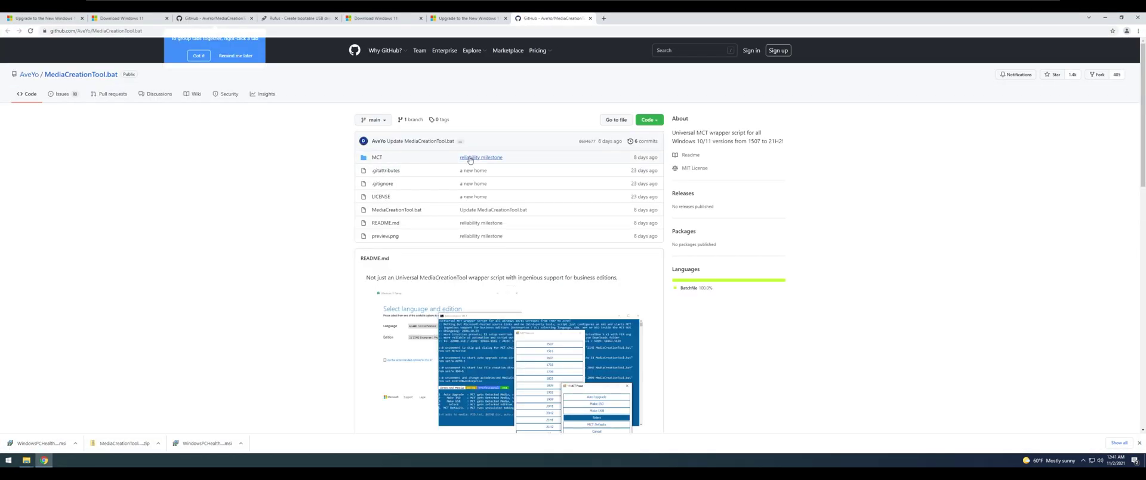
{"action": "left_click", "coordinate": [651, 120]}
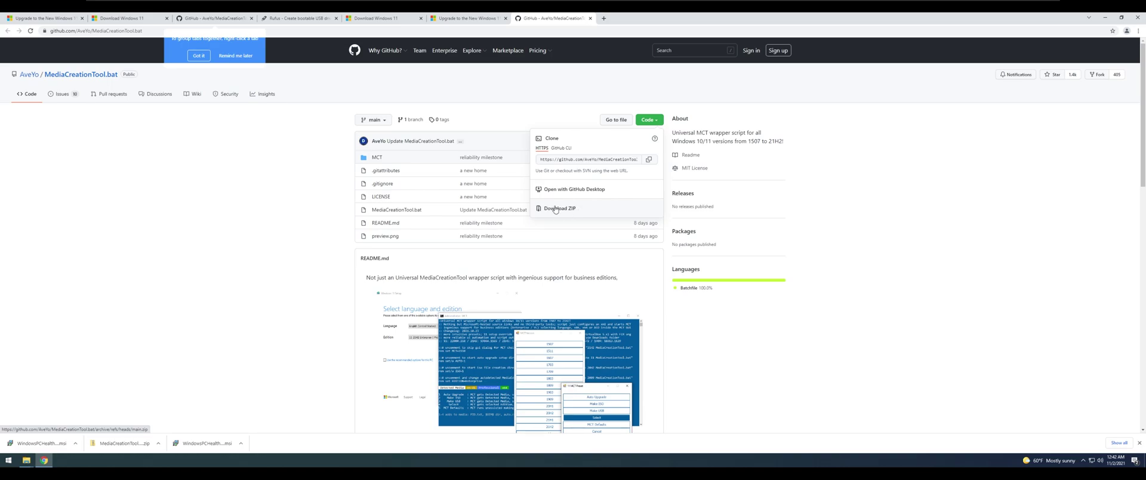
{"action": "left_click", "coordinate": [1105, 17]}
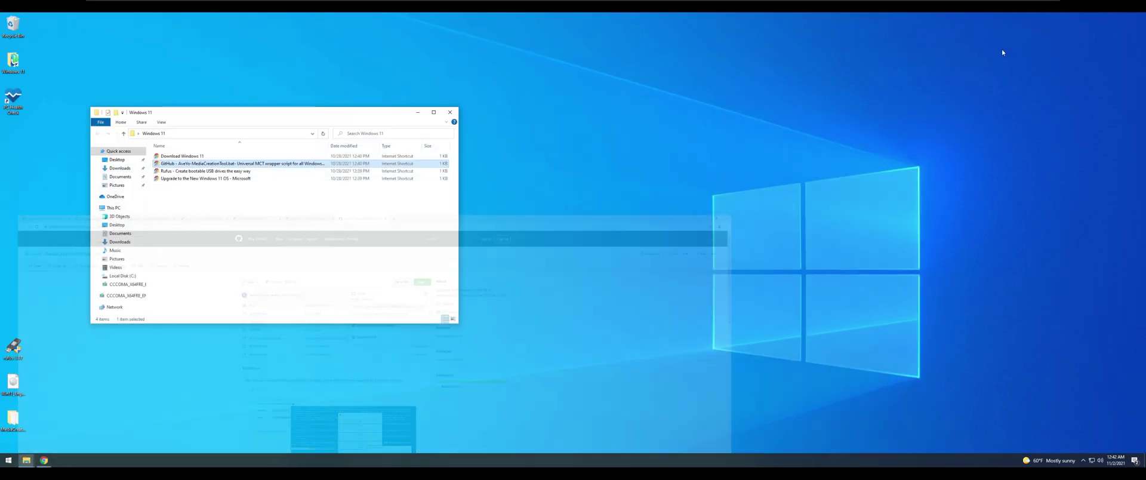
Run the no_11_setup_checks_on_dynamic_update script from the MCT subfolder of MediaCreationTool.bat-main and close the folder
{"action": "double_click", "coordinate": [8, 425]}
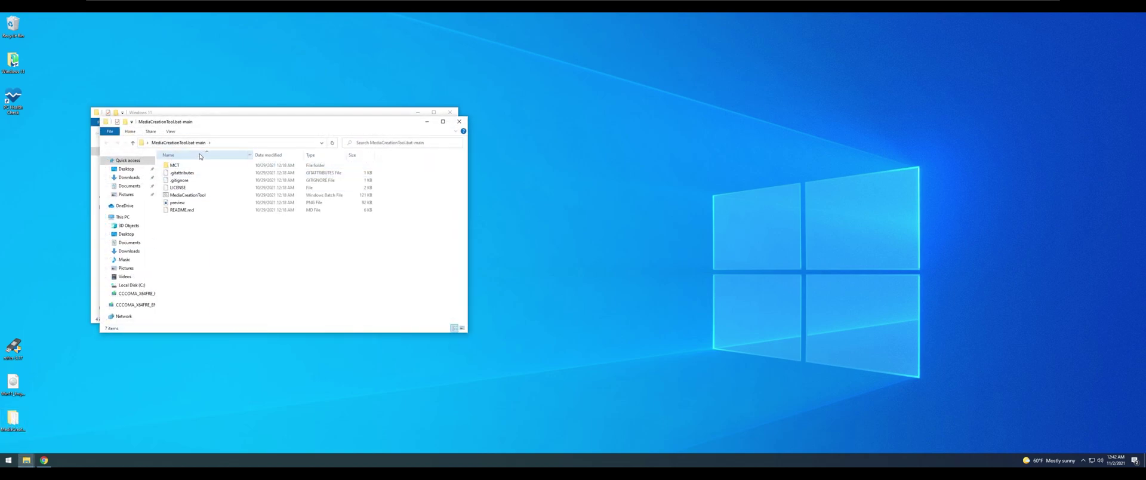
{"action": "double_click", "coordinate": [175, 167]}
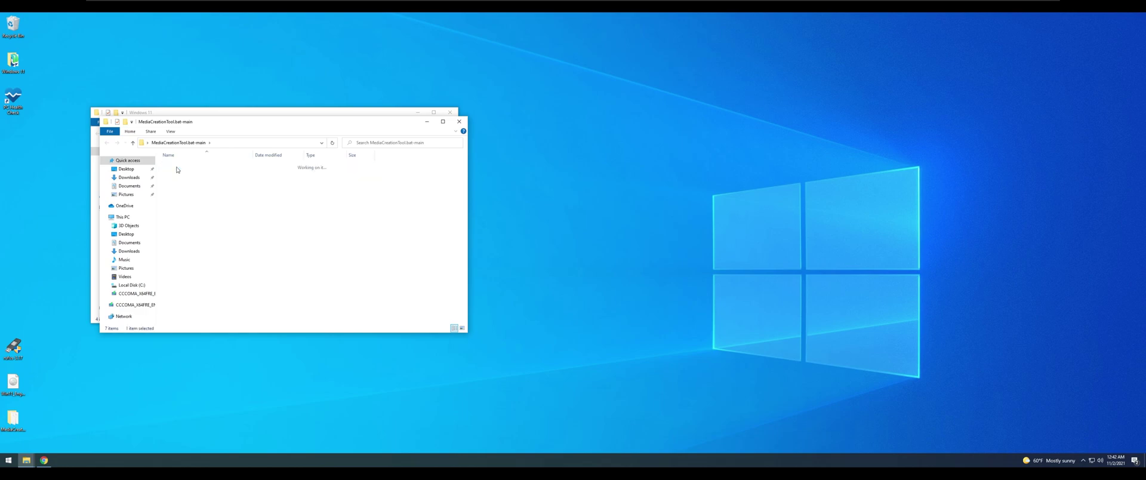
{"action": "left_click", "coordinate": [190, 174]}
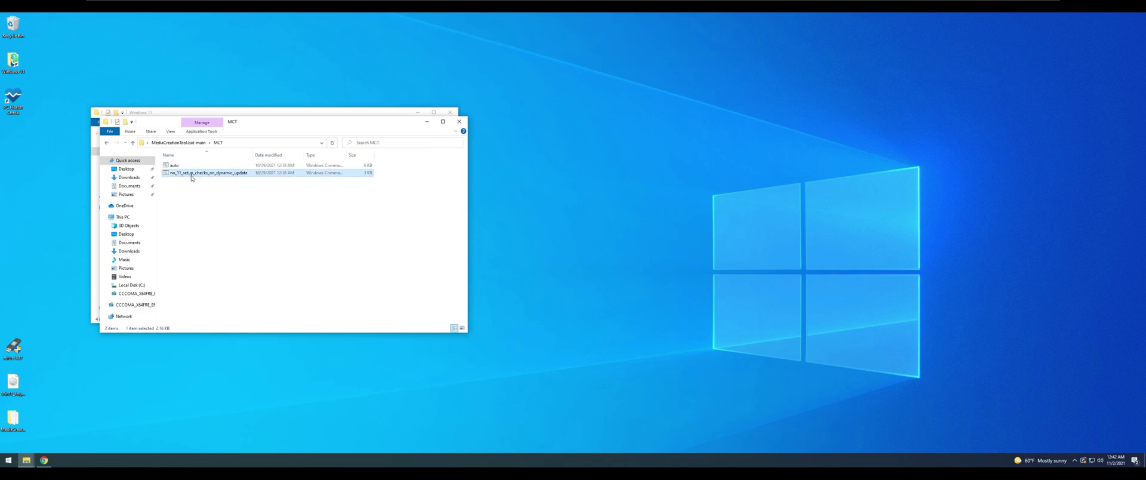
{"action": "double_click", "coordinate": [223, 175]}
{"action": "left_click", "coordinate": [459, 121]}
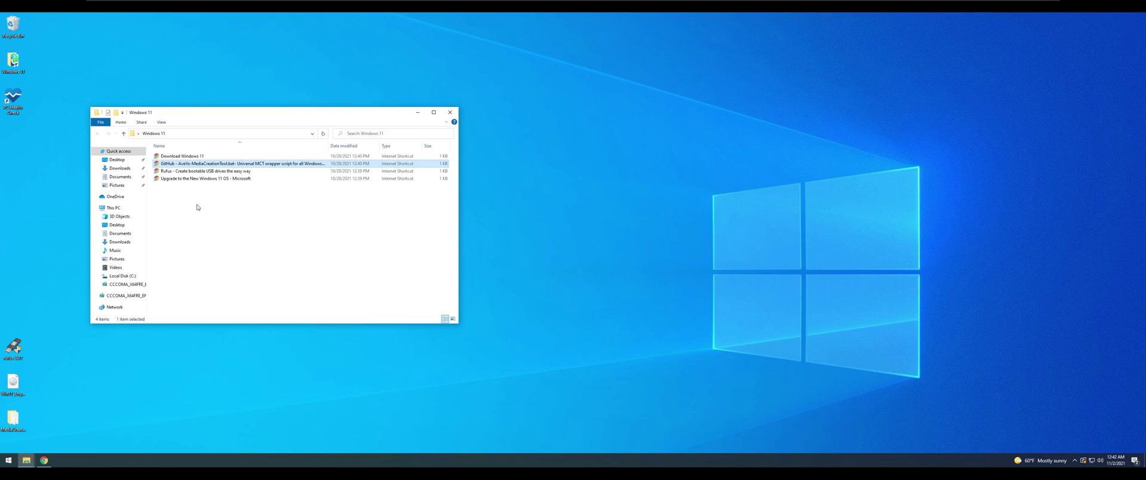
Select Windows 11 as the disk image (ISO) download on Microsoft's Download Windows 11 page, opened from its shortcut
{"action": "double_click", "coordinate": [186, 157]}
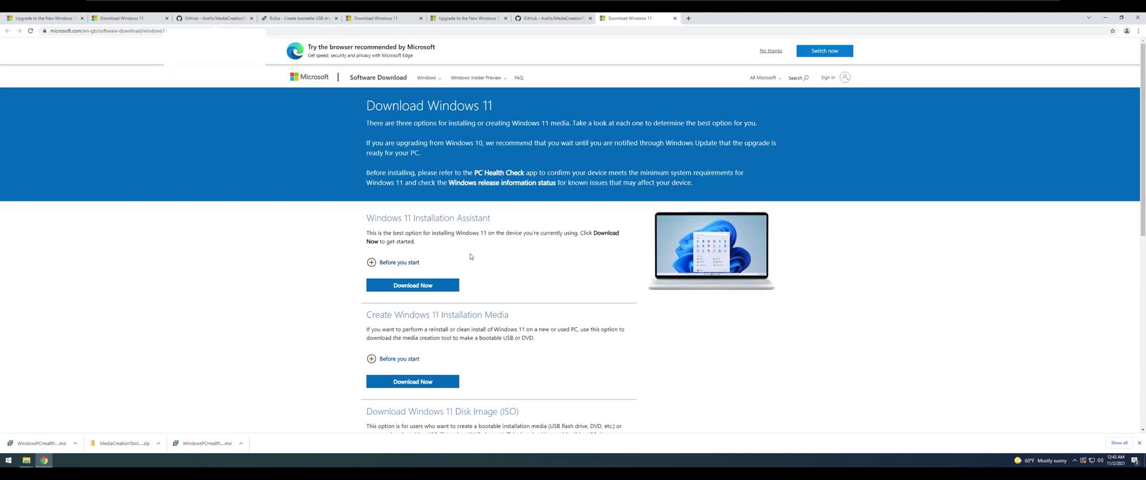
{"action": "scroll", "coordinate": [479, 259], "scroll_direction": "down", "scroll_amount": 1}
{"action": "scroll", "coordinate": [478, 259], "scroll_direction": "down", "scroll_amount": 3}
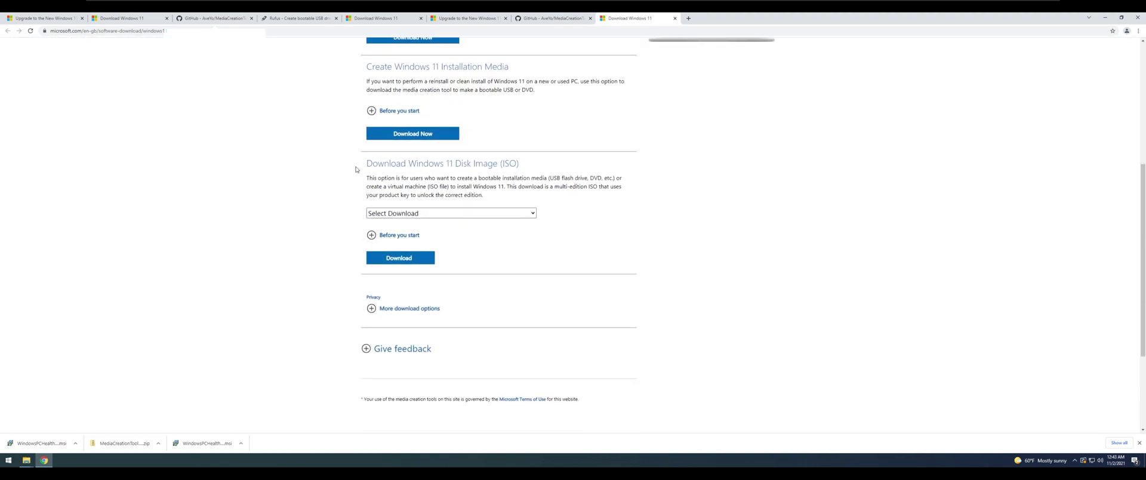
{"action": "left_click_drag", "start_coordinate": [372, 165], "coordinate": [500, 167]}
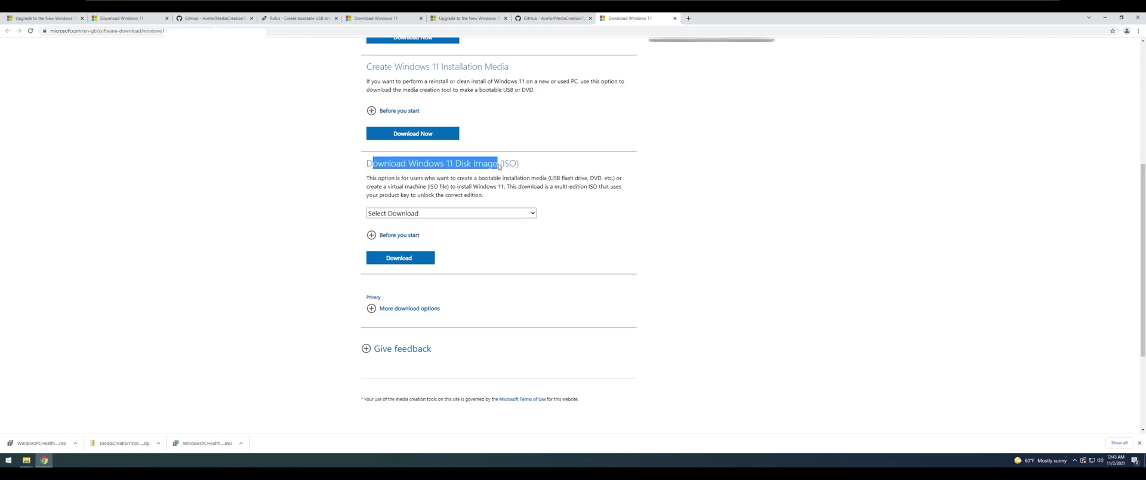
{"action": "left_click", "coordinate": [450, 213]}
{"action": "left_click", "coordinate": [412, 238]}
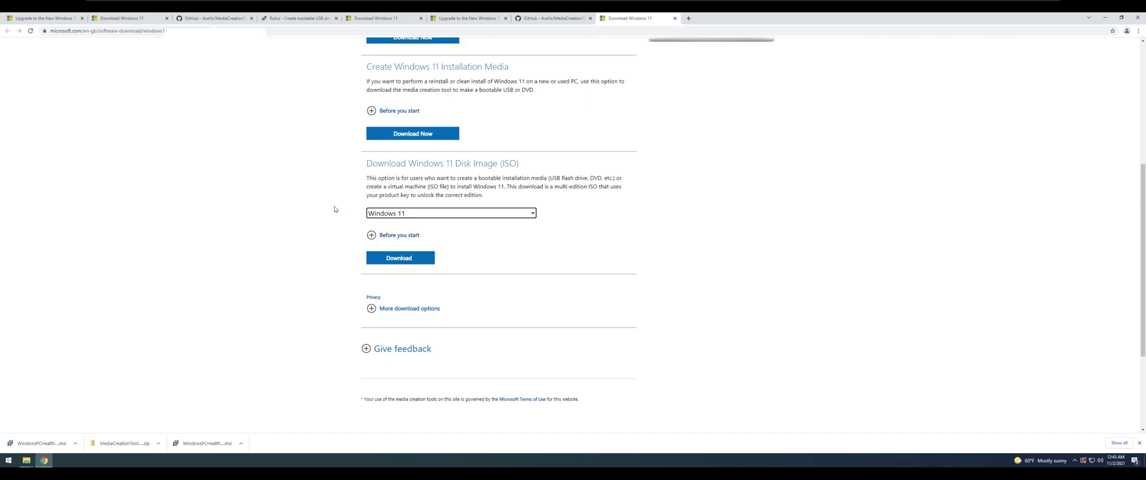
{"action": "left_click", "coordinate": [1105, 18]}
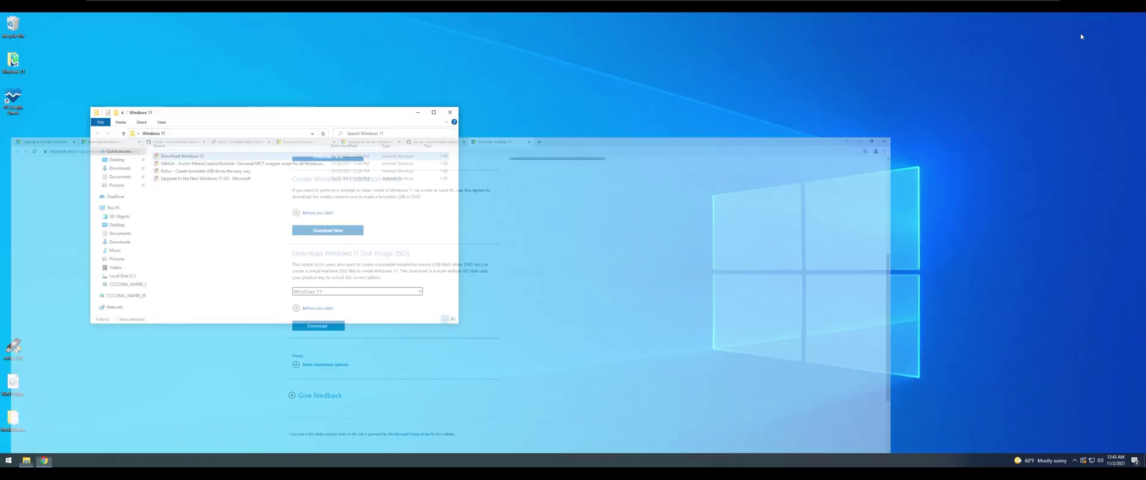
Open the Rufus website from the Windows 11 folder and view the Rufus 3.17 download link
{"action": "left_click", "coordinate": [8, 398]}
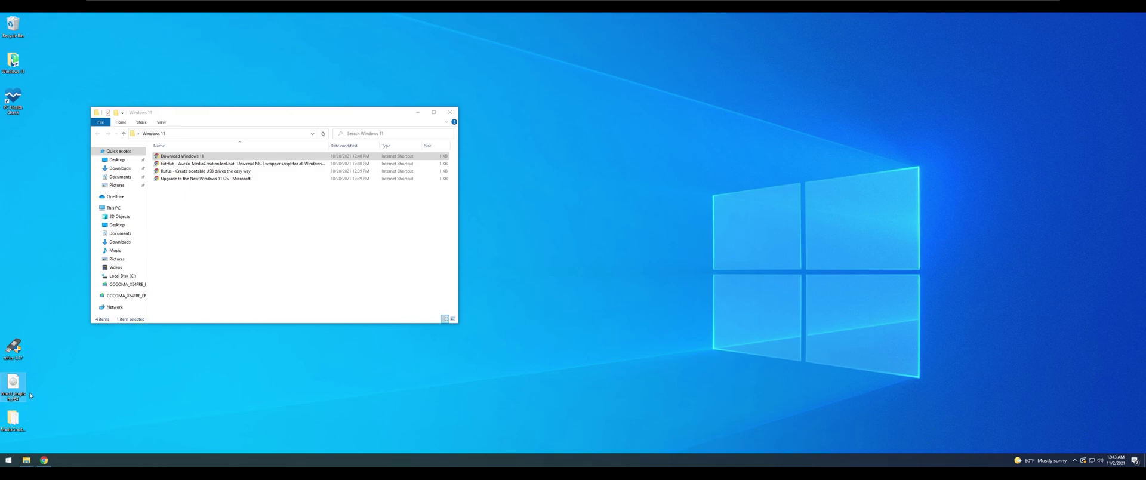
{"action": "left_click", "coordinate": [16, 353]}
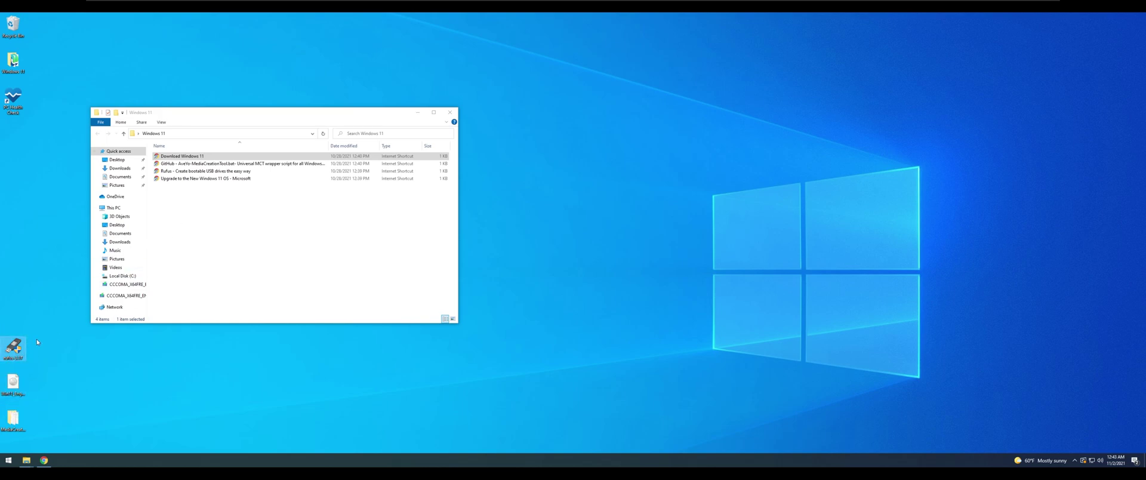
{"action": "double_click", "coordinate": [207, 171]}
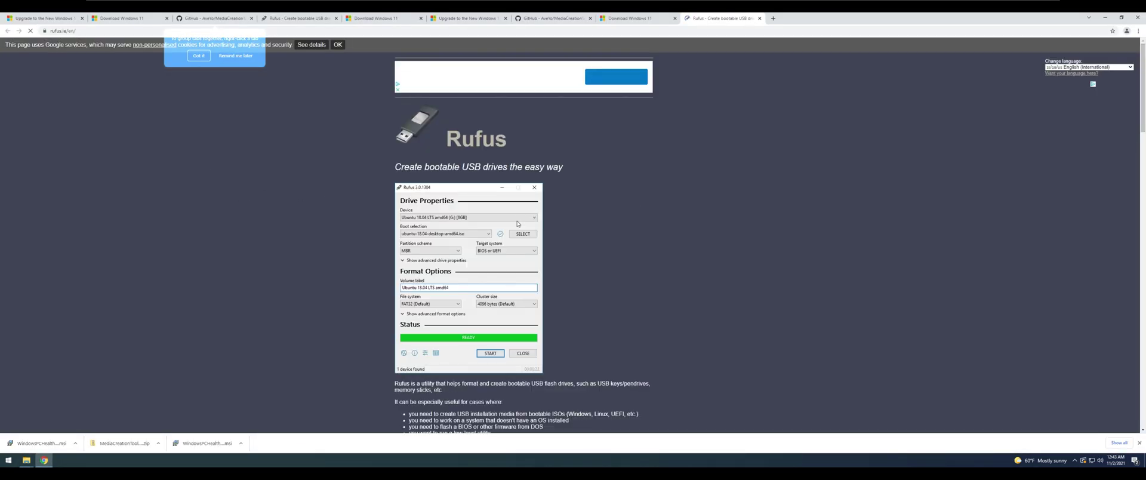
{"action": "scroll", "coordinate": [594, 274], "scroll_direction": "down", "scroll_amount": 4}
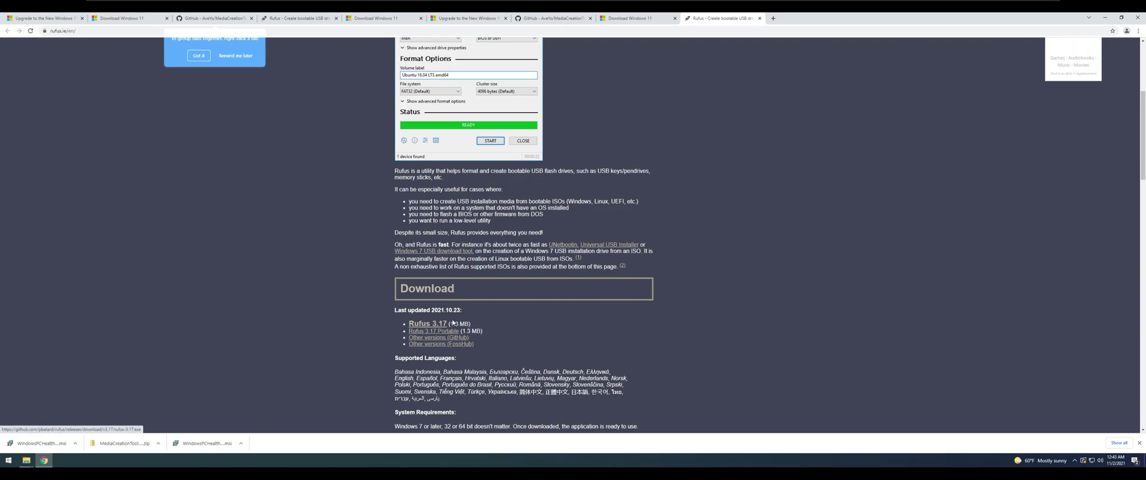
{"action": "left_click", "coordinate": [1105, 17]}
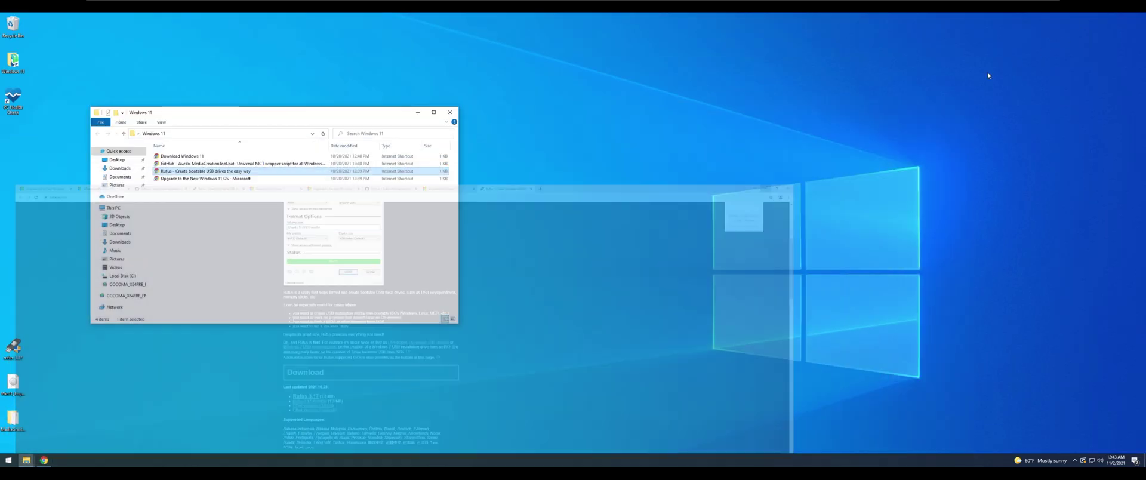
Launch Rufus from the desktop and choose the CCCOMA_X64FRE_EN-US_DV9 (F:) 32 GB USB drive as the device
{"action": "left_click_drag", "start_coordinate": [334, 114], "coordinate": [442, 114]}
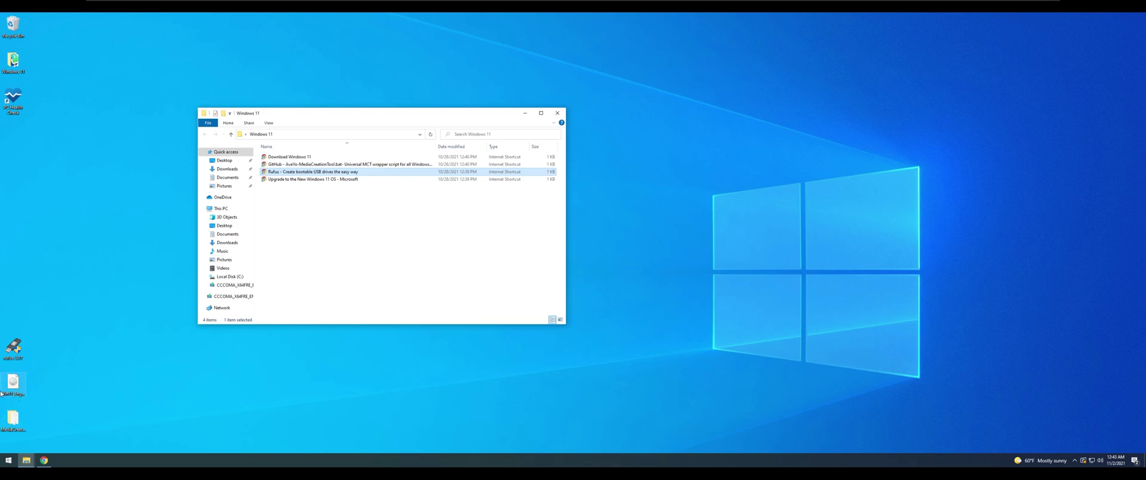
{"action": "double_click", "coordinate": [13, 347]}
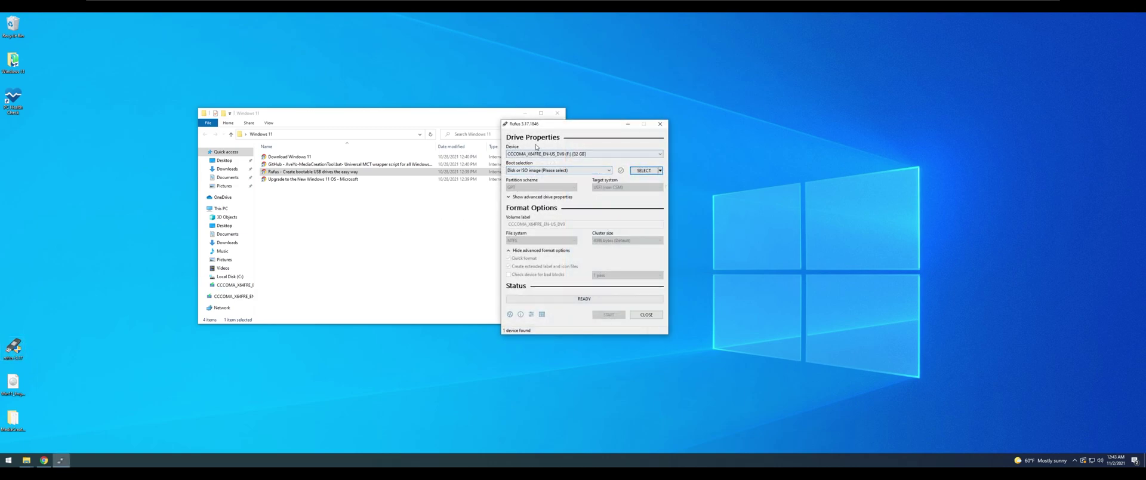
{"action": "left_click", "coordinate": [515, 154]}
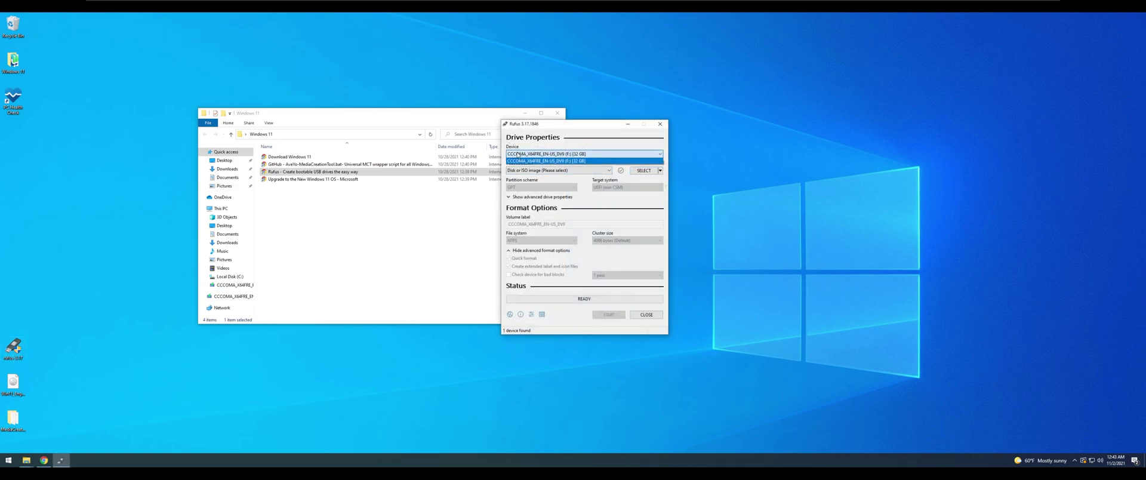
{"action": "left_click", "coordinate": [520, 160]}
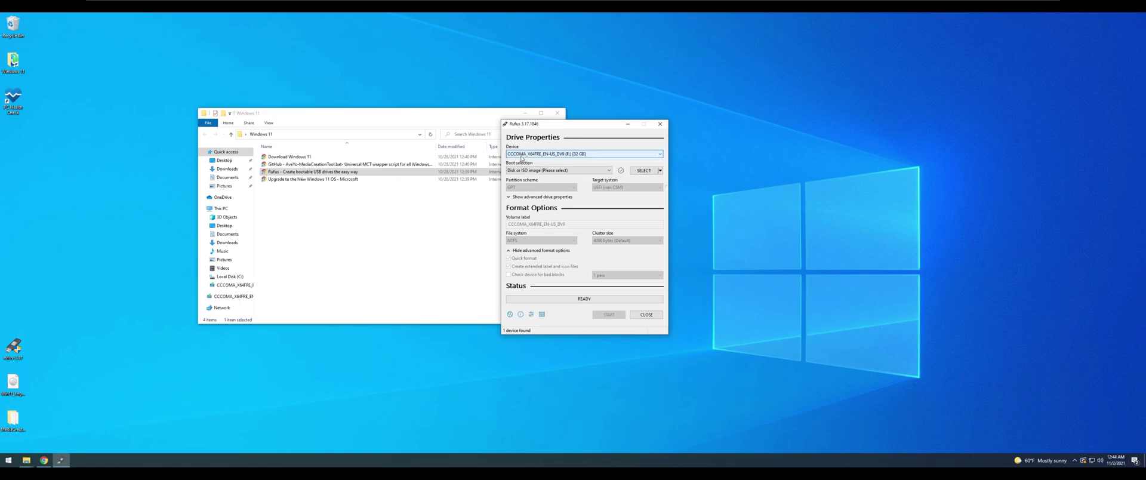
{"action": "left_click", "coordinate": [596, 154]}
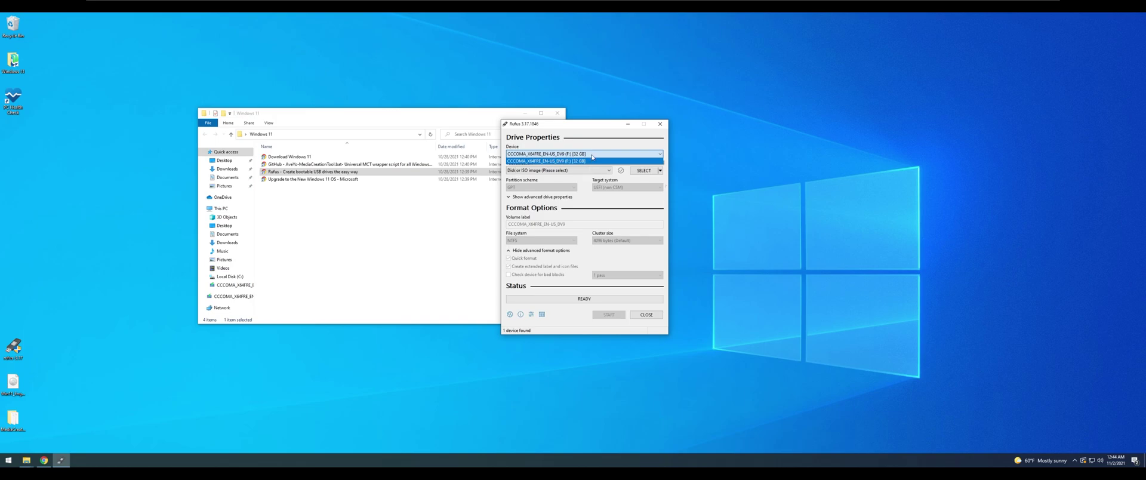
{"action": "left_click", "coordinate": [592, 158]}
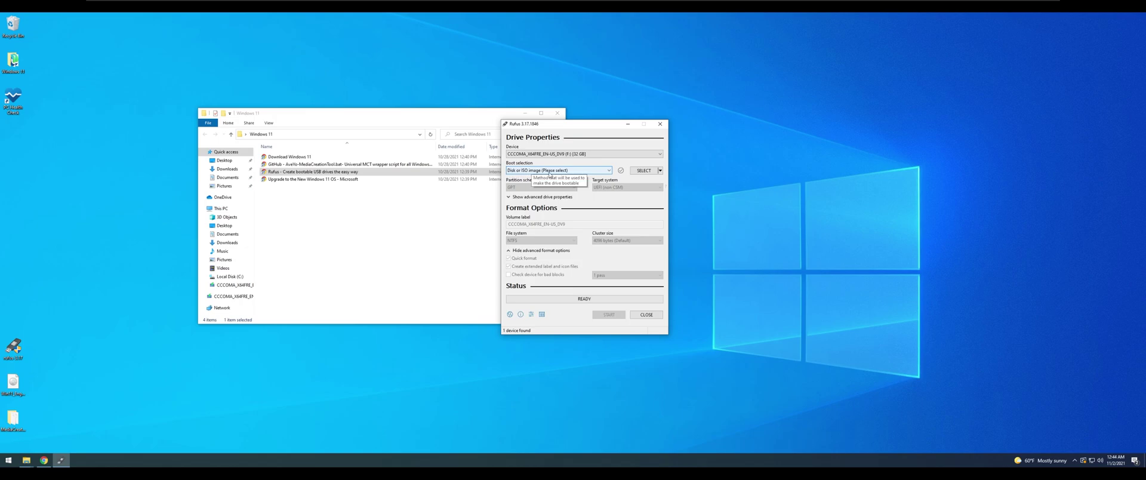
Load the Win11_English_x64 disk image from the Desktop as the boot selection and close Rufus without starting the write
{"action": "left_click", "coordinate": [644, 171]}
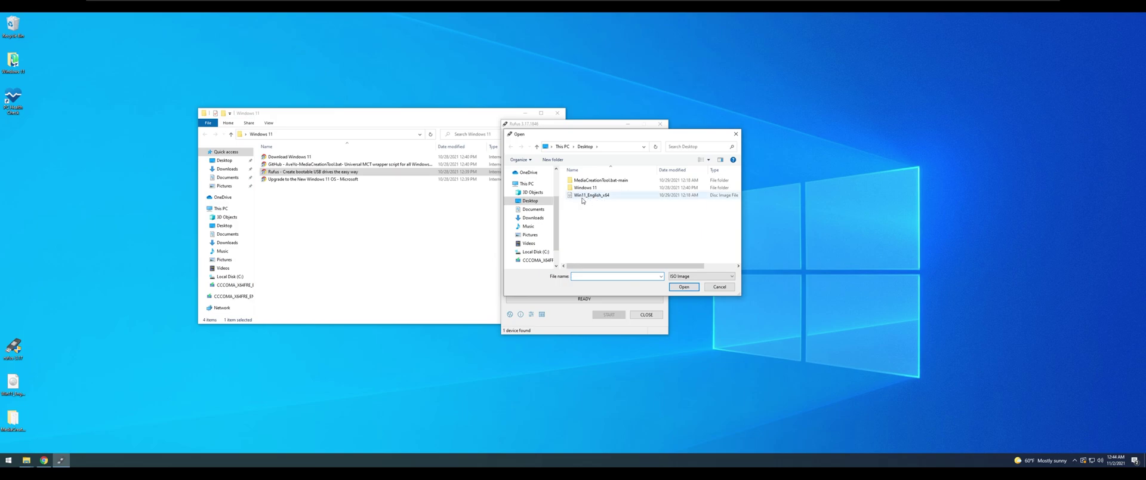
{"action": "left_click", "coordinate": [581, 197]}
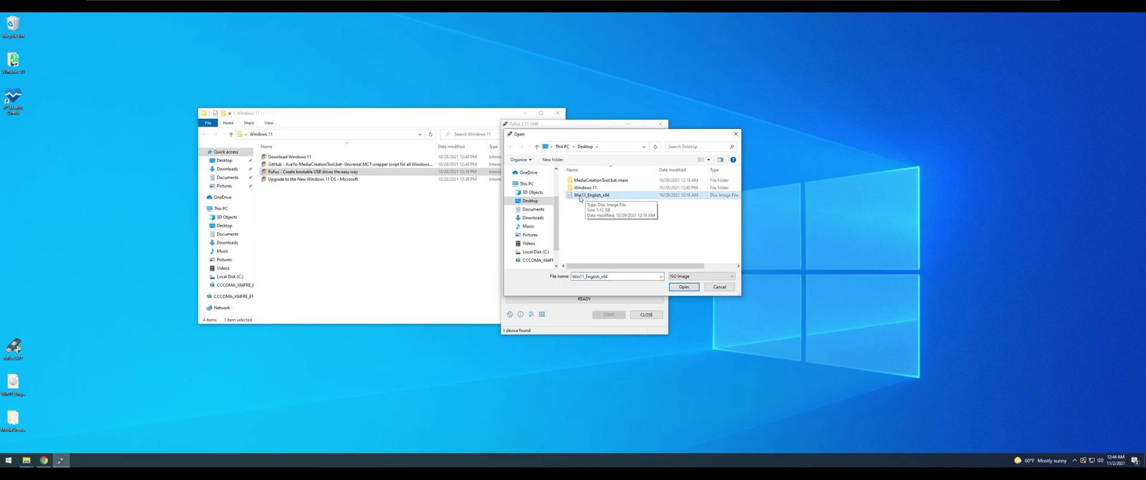
{"action": "left_click", "coordinate": [684, 287]}
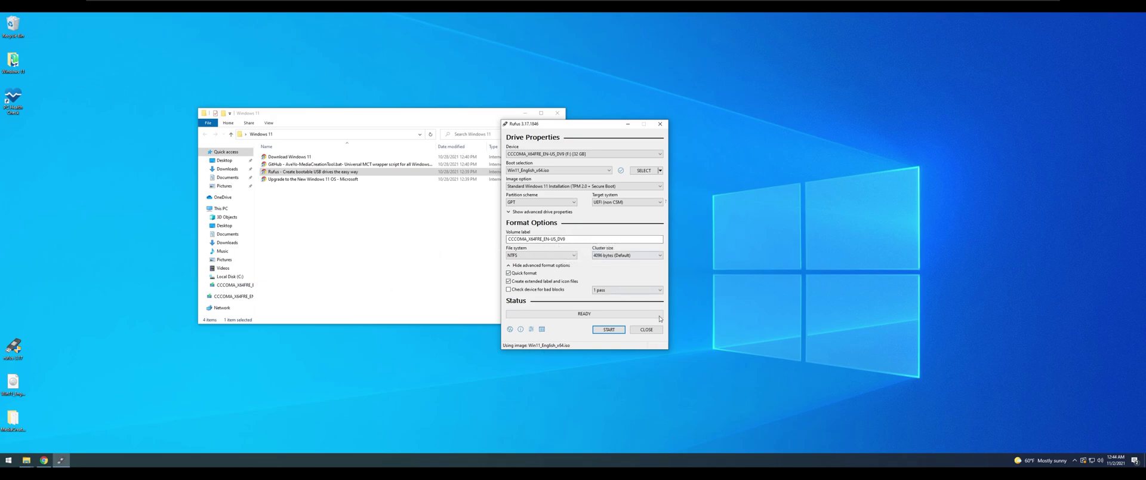
{"action": "left_click", "coordinate": [646, 329]}
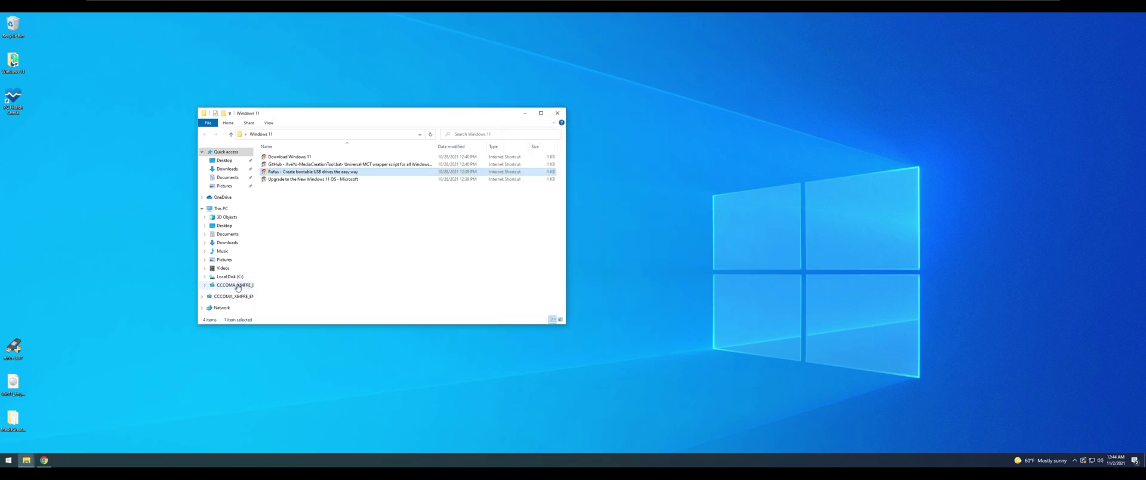
Open the CCCOMA_X64FRE_EN-US_DV9 (F:) USB drive from This PC
{"action": "left_click", "coordinate": [220, 209]}
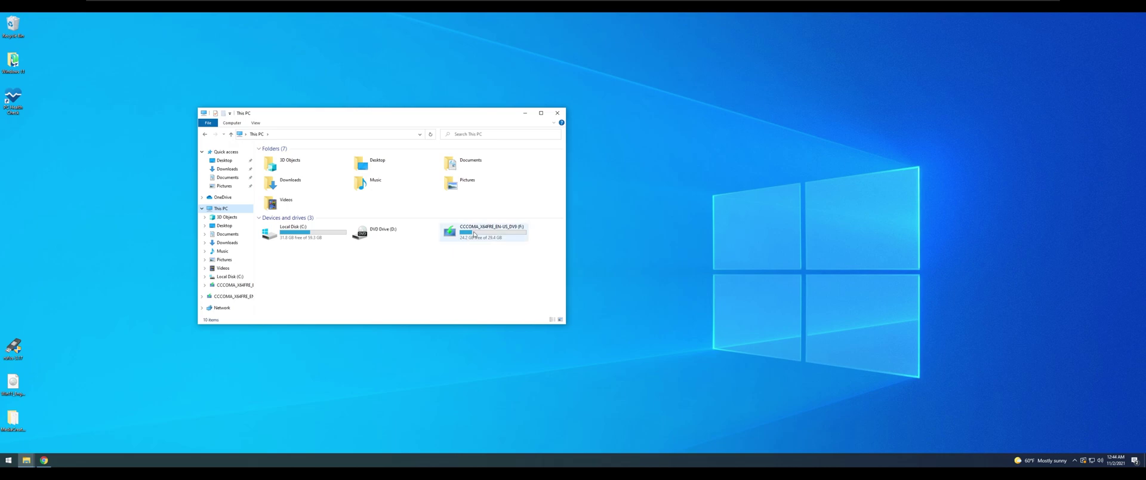
{"action": "left_click", "coordinate": [474, 234]}
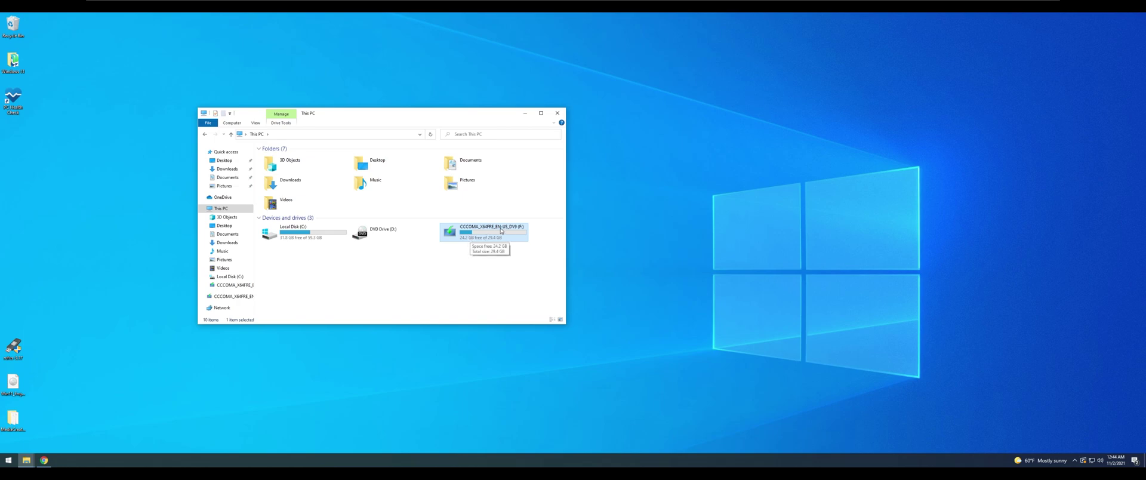
{"action": "double_click", "coordinate": [497, 232]}
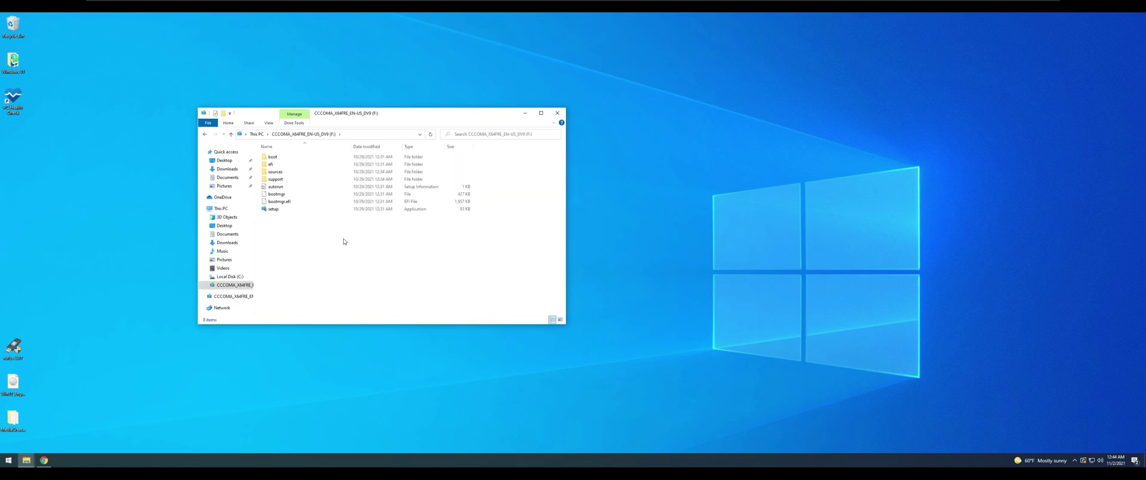
Try to install Windows 11 with setup from the USB drive, highlight the TPM 2.0 requirement and close Windows 11 Setup
{"action": "double_click", "coordinate": [276, 209]}
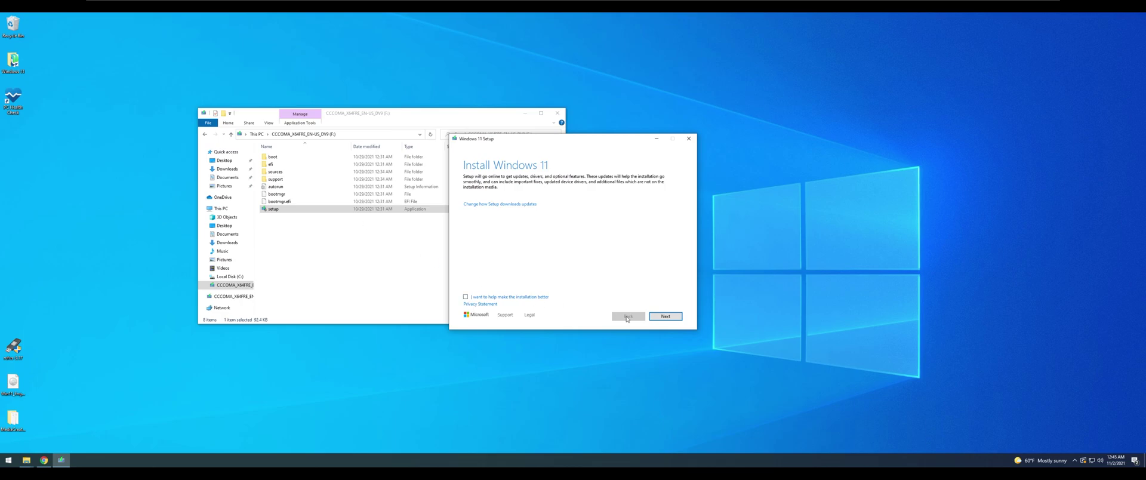
{"action": "left_click", "coordinate": [675, 316]}
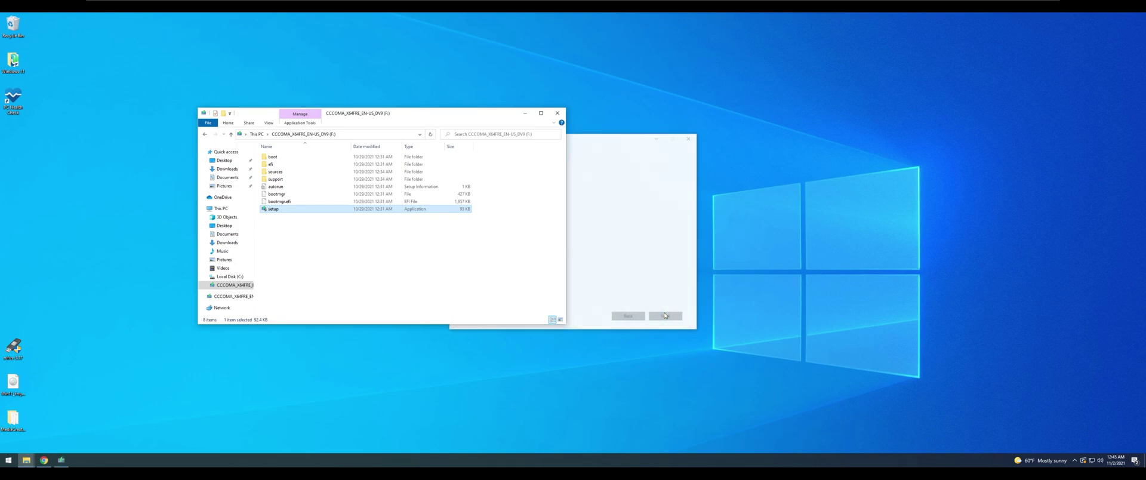
{"action": "left_click", "coordinate": [615, 143]}
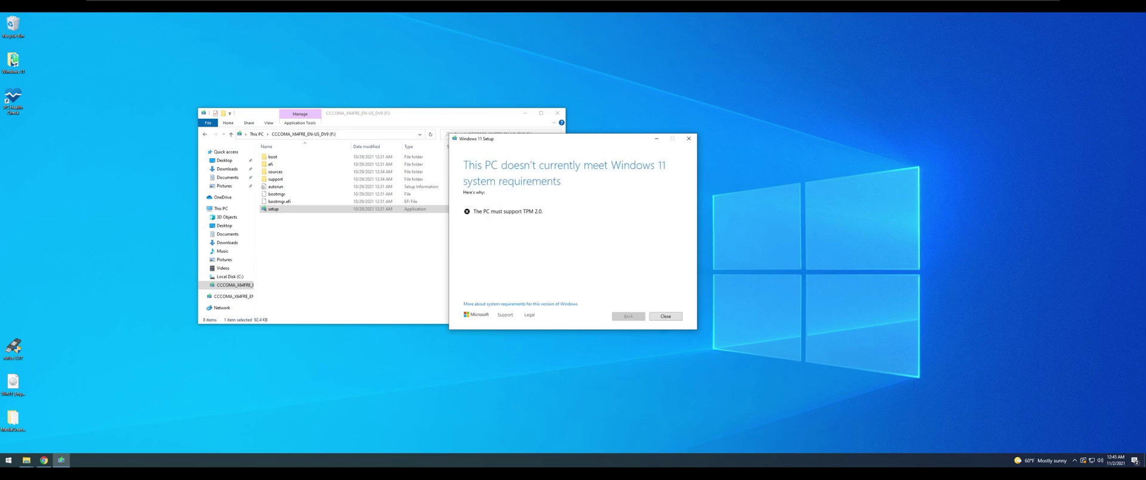
{"action": "left_click_drag", "start_coordinate": [473, 211], "coordinate": [519, 220]}
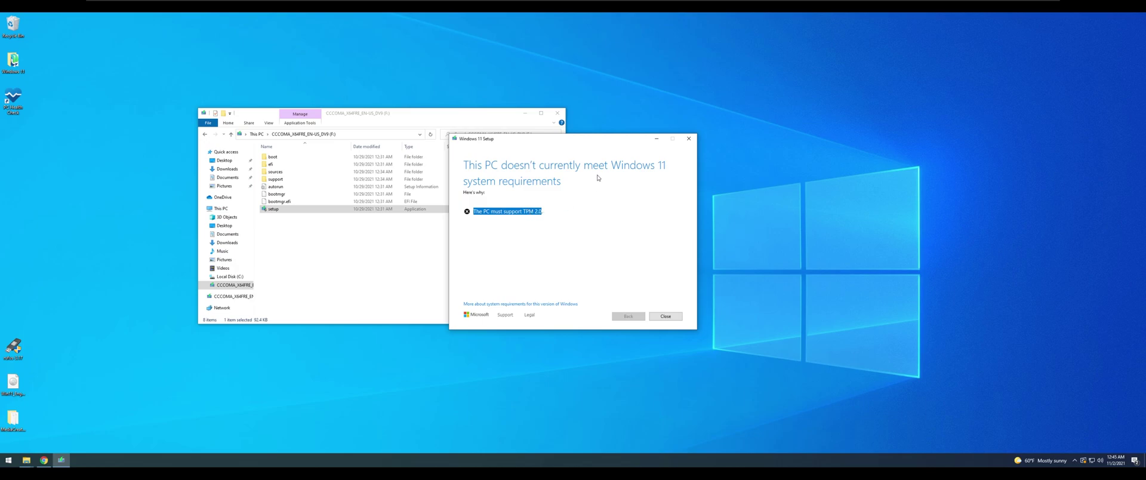
{"action": "left_click", "coordinate": [660, 317]}
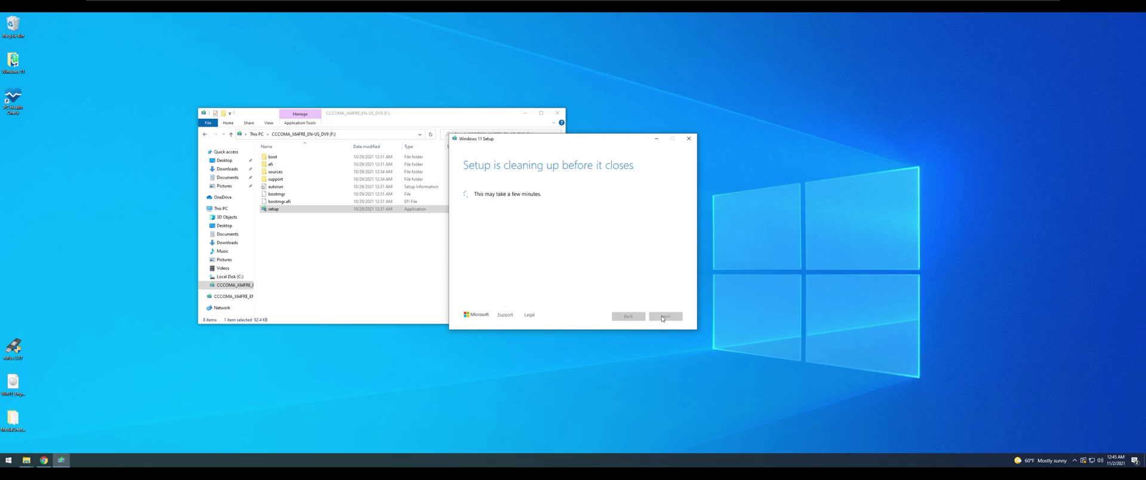
Run the no_11_setup_checks_on_dynamic_update script from MediaCreationTool.bat-main's MCT subfolder and move that window aside to uncover the USB drive's files
{"action": "double_click", "coordinate": [13, 418]}
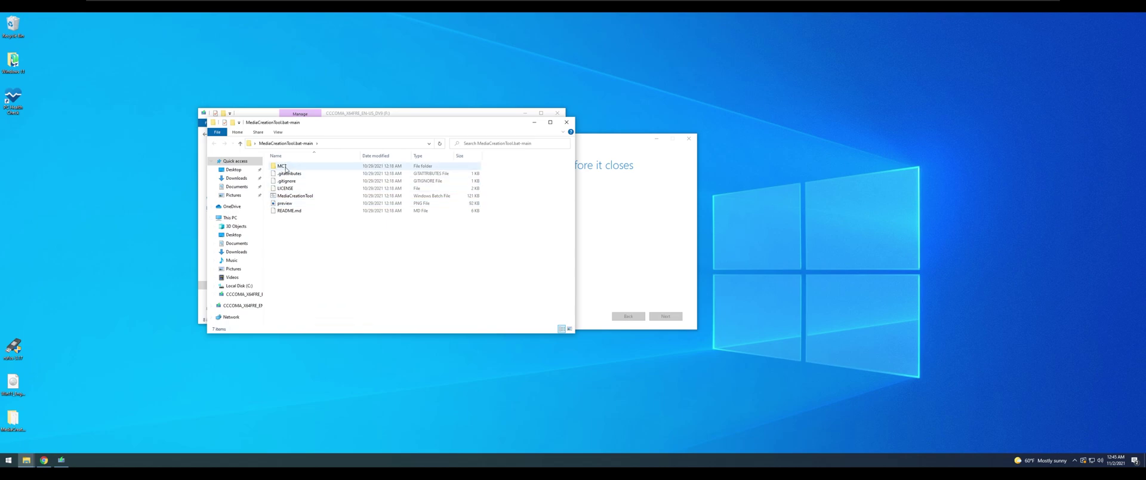
{"action": "double_click", "coordinate": [282, 166]}
{"action": "left_click", "coordinate": [319, 174]}
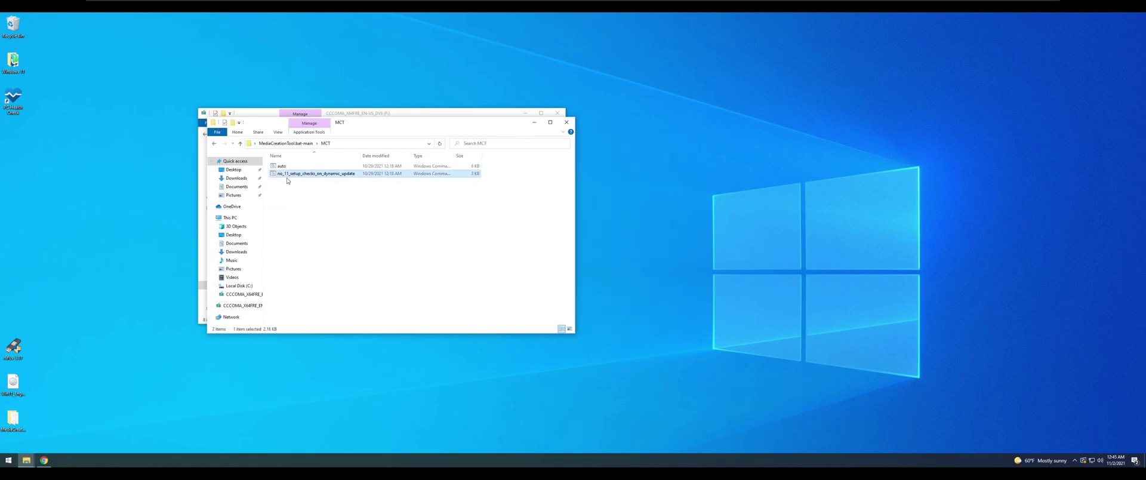
{"action": "double_click", "coordinate": [319, 174]}
{"action": "left_click_drag", "start_coordinate": [350, 122], "coordinate": [514, 124]}
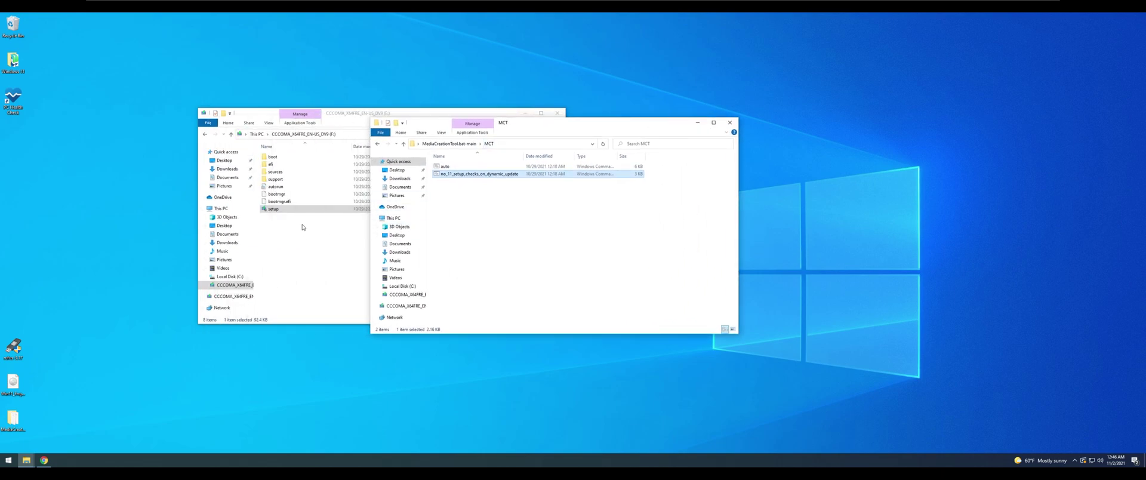
Run setup from the USB drive again and continue past the Install Windows 11 page with the default update options
{"action": "left_click", "coordinate": [276, 209]}
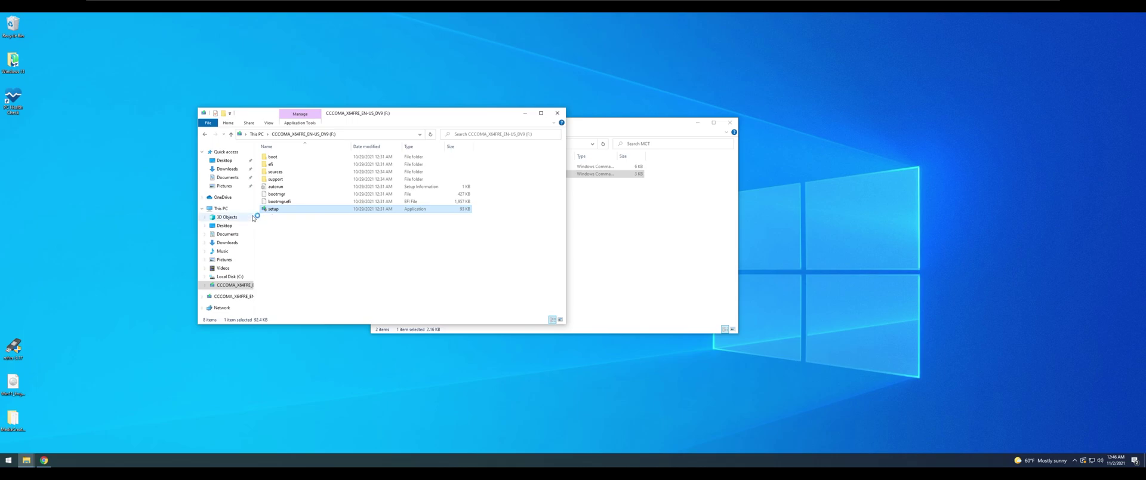
{"action": "double_click", "coordinate": [266, 210]}
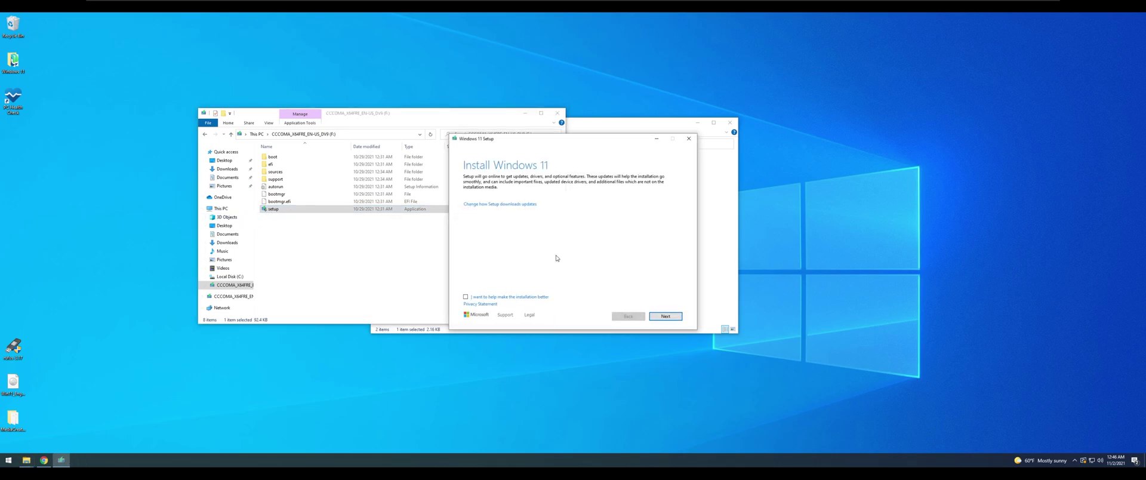
{"action": "left_click", "coordinate": [666, 317]}
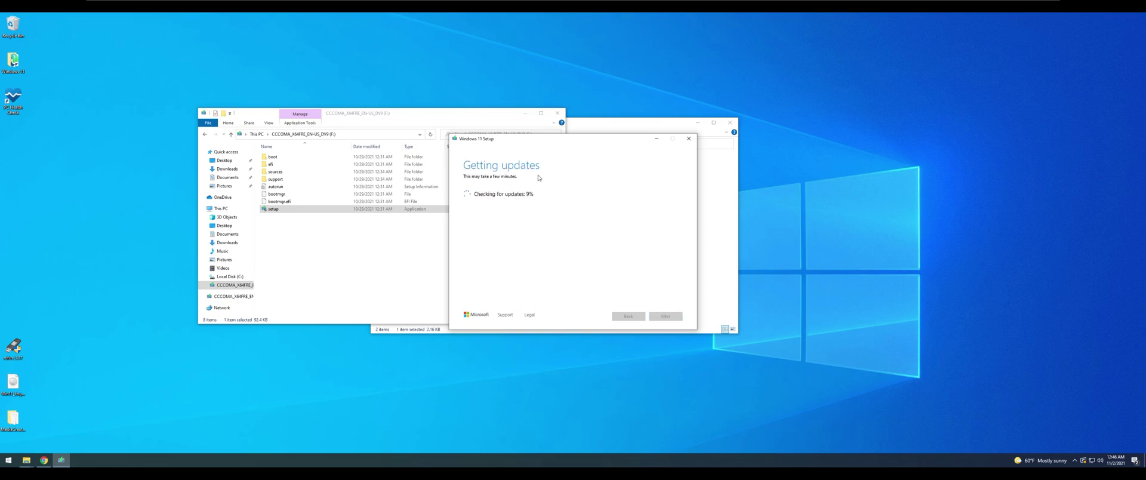